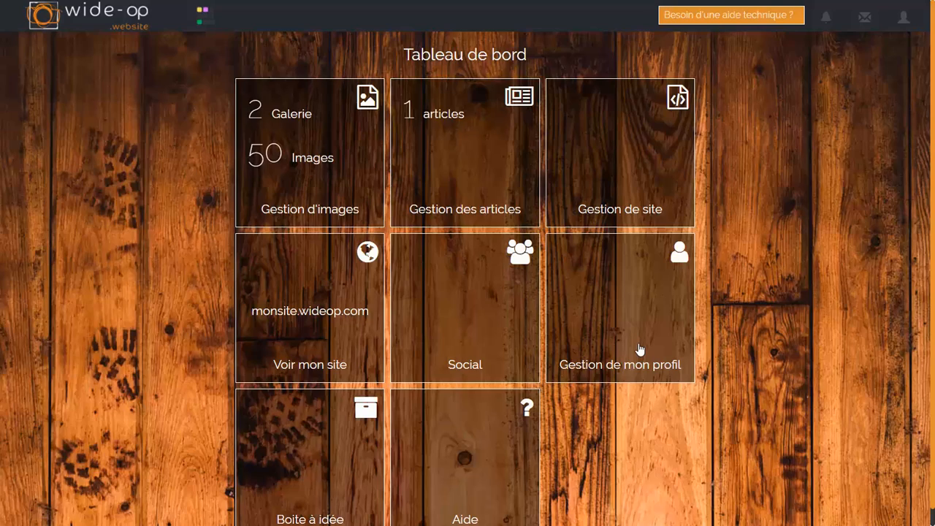
Open the profile management page and review its subscription options and its professional information sections.
{"action": "left_click", "coordinate": [639, 349]}
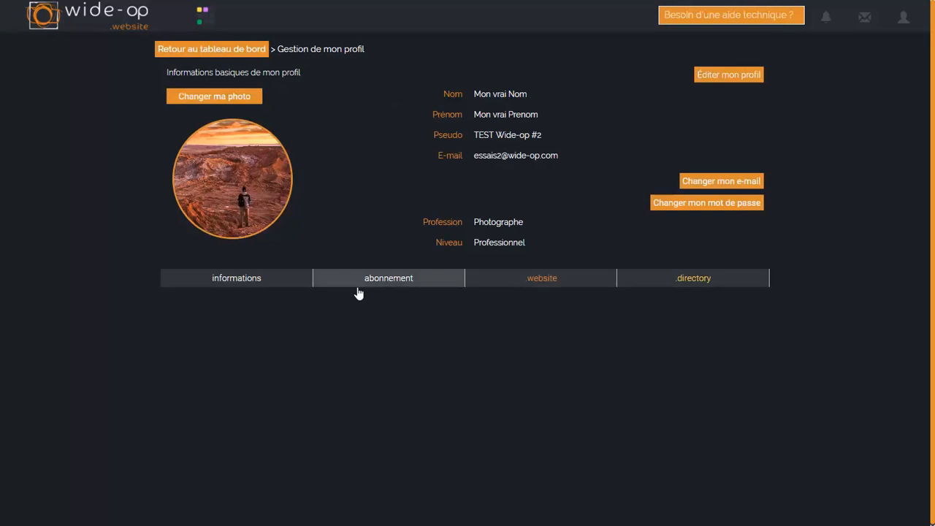
{"action": "left_click", "coordinate": [397, 285]}
{"action": "scroll", "coordinate": [526, 404], "scroll_direction": "down", "scroll_amount": 6}
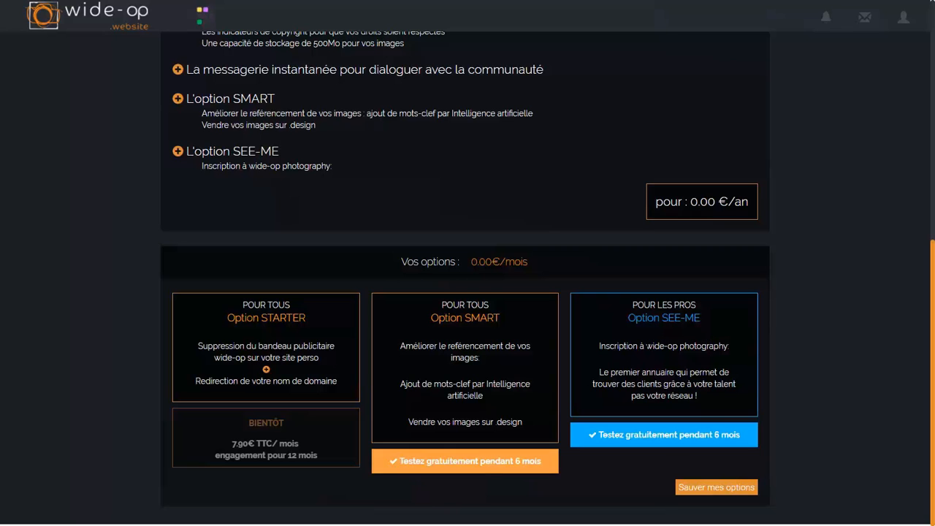
{"action": "scroll", "coordinate": [645, 364], "scroll_direction": "up", "scroll_amount": 6}
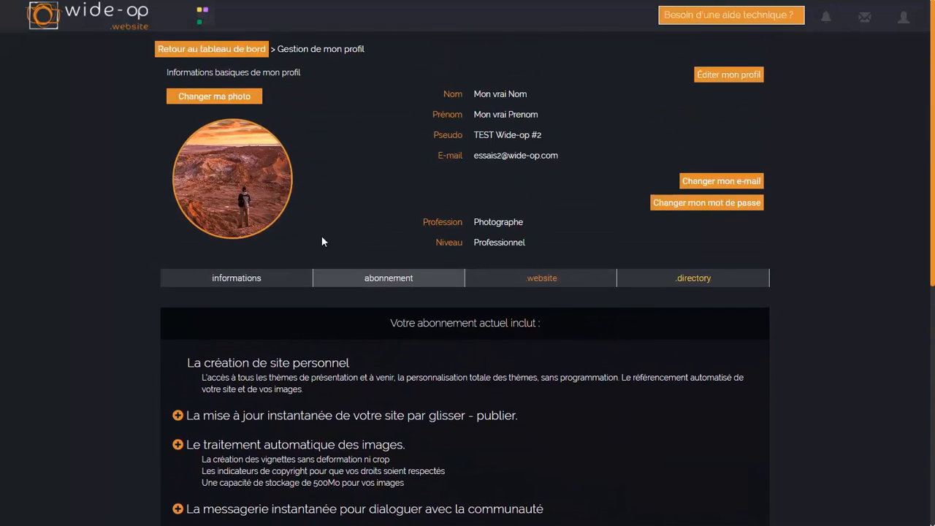
{"action": "left_click", "coordinate": [256, 282]}
{"action": "scroll", "coordinate": [541, 247], "scroll_direction": "down", "scroll_amount": 4}
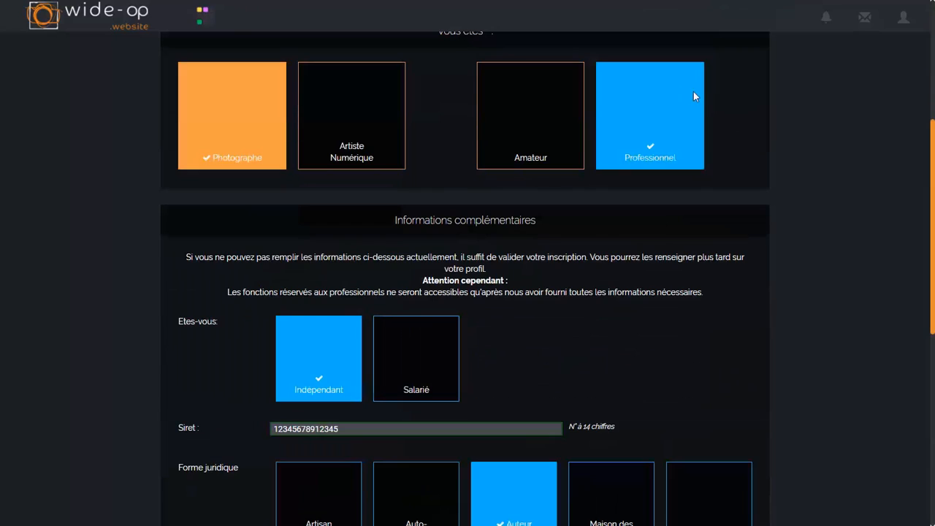
{"action": "scroll", "coordinate": [252, 303], "scroll_direction": "down", "scroll_amount": 3}
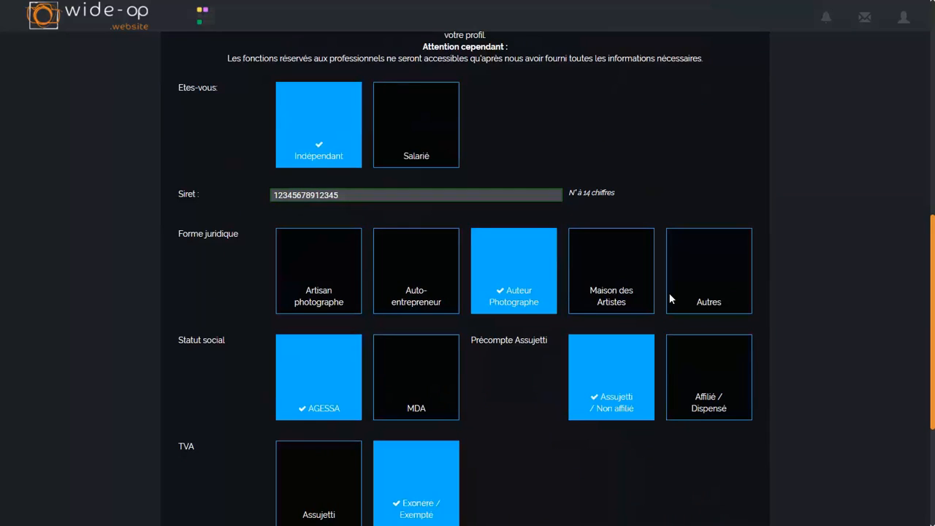
{"action": "scroll", "coordinate": [554, 377], "scroll_direction": "up", "scroll_amount": 7}
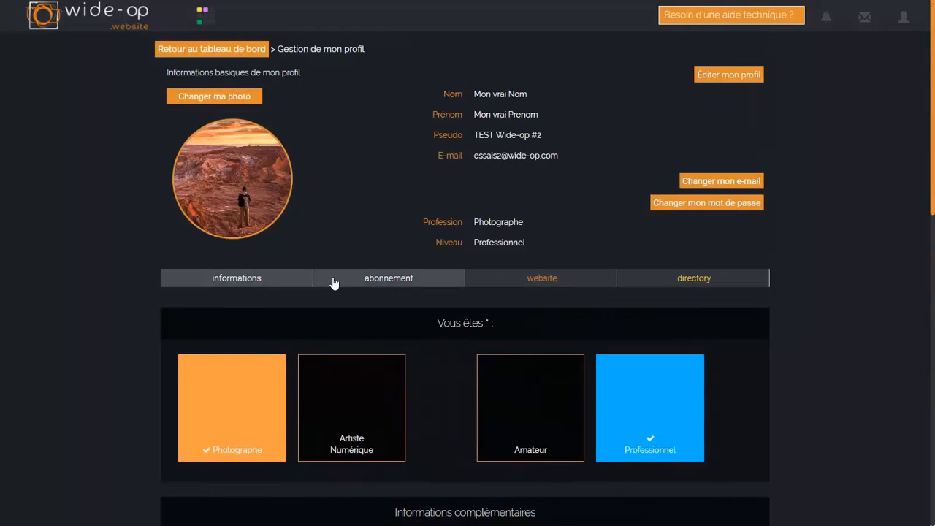
{"action": "left_click", "coordinate": [407, 285]}
{"action": "scroll", "coordinate": [561, 339], "scroll_direction": "down", "scroll_amount": 6}
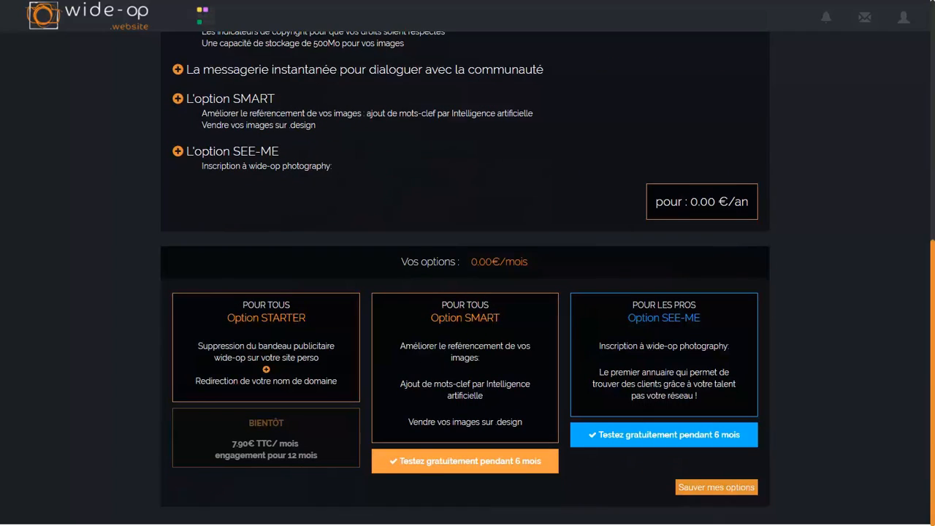
{"action": "scroll", "coordinate": [670, 442], "scroll_direction": "up", "scroll_amount": 7}
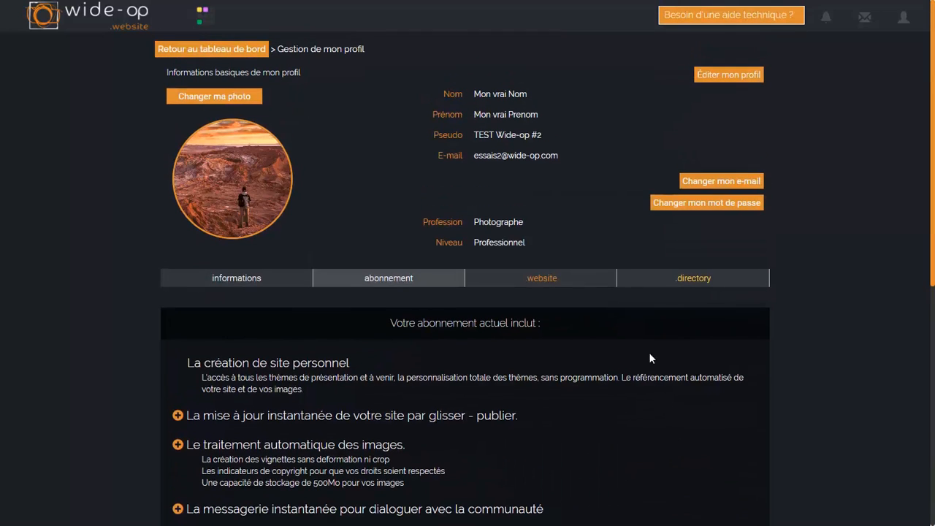
In the .directory profile, select the image types Architecture, Décoration / Architecture intérieur, Illustration and Culinaire / Food.
{"action": "left_click", "coordinate": [687, 282]}
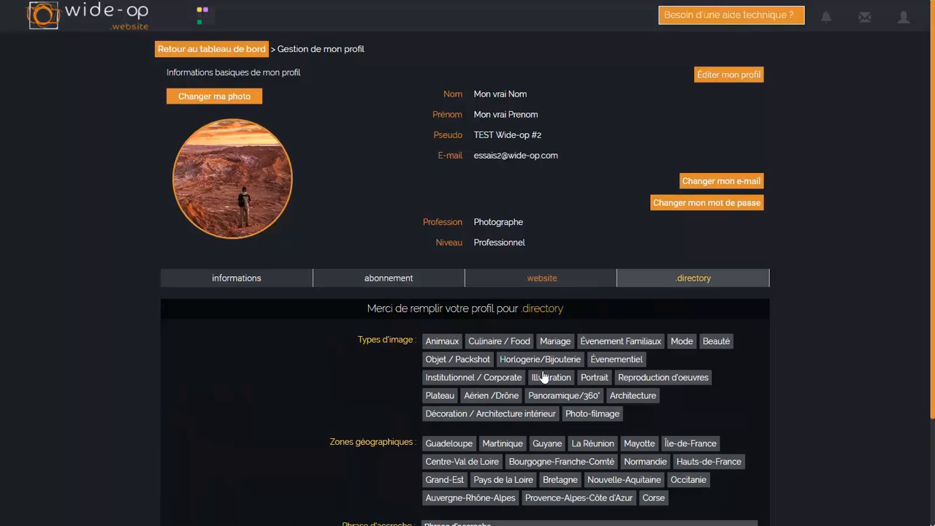
{"action": "left_click", "coordinate": [619, 396]}
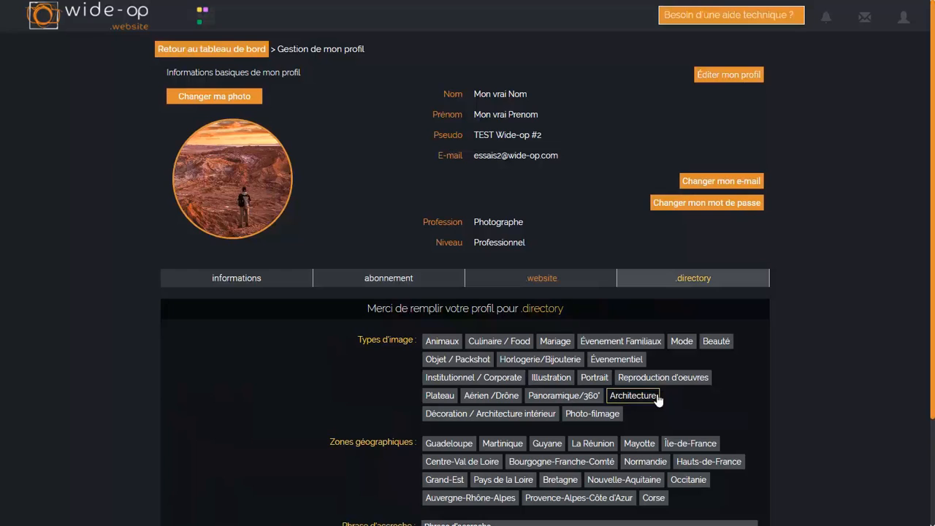
{"action": "left_click", "coordinate": [448, 418]}
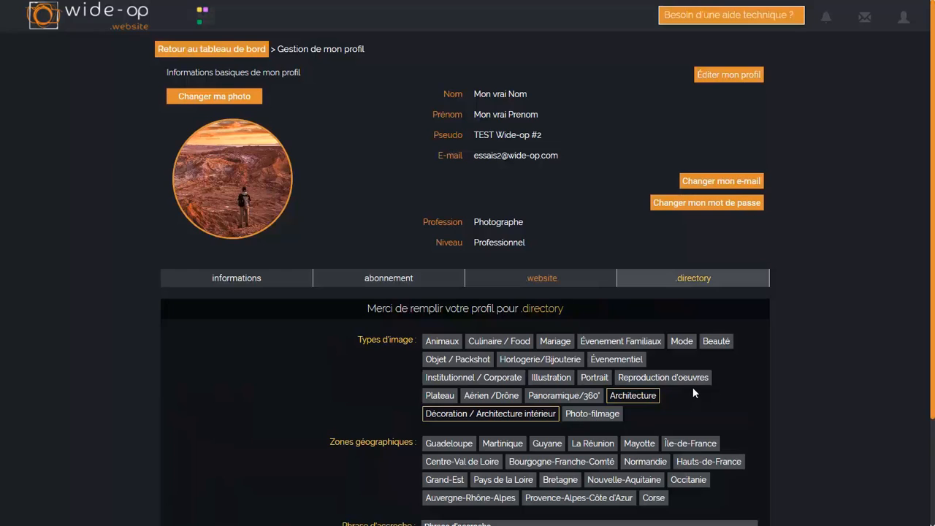
{"action": "left_click", "coordinate": [549, 380]}
{"action": "left_click", "coordinate": [502, 342]}
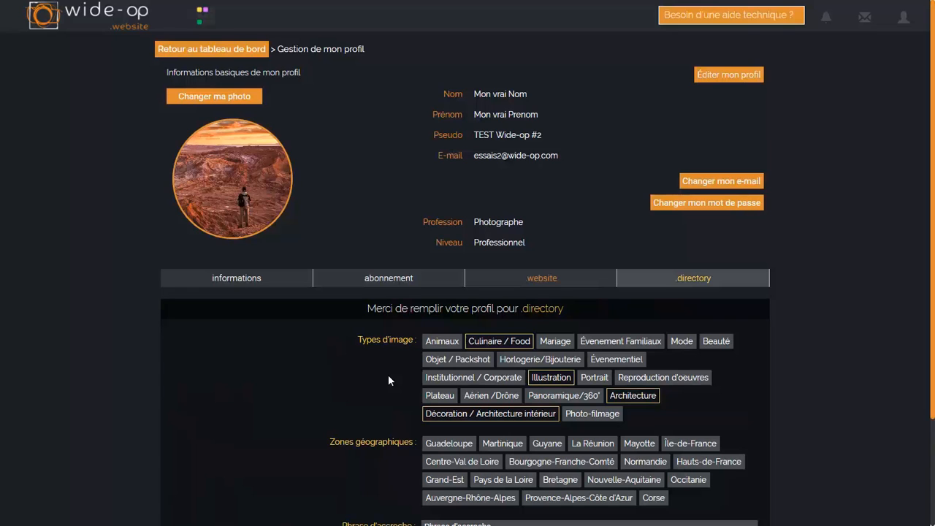
Select Île-de-France and Hauts-de-France as geographic zones in the .directory profile.
{"action": "scroll", "coordinate": [388, 380], "scroll_direction": "down", "scroll_amount": 1}
{"action": "scroll", "coordinate": [388, 392], "scroll_direction": "down", "scroll_amount": 3}
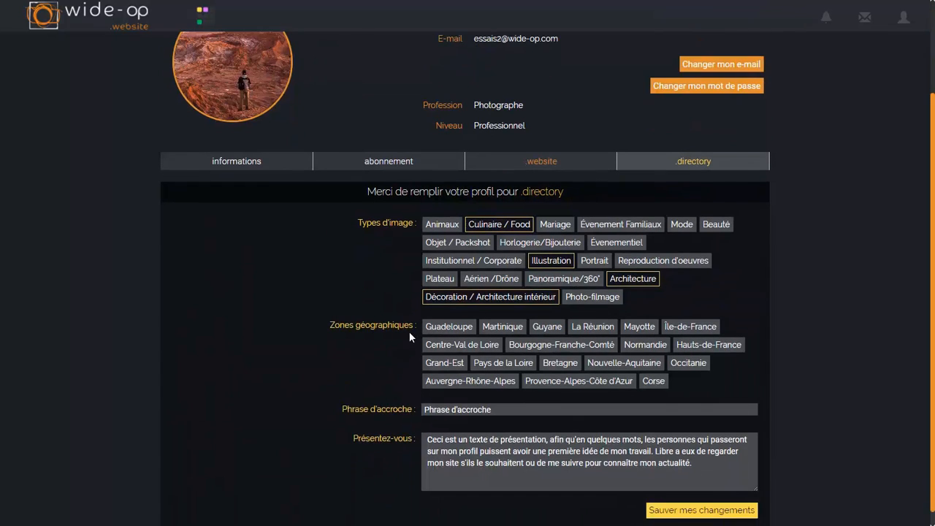
{"action": "left_click", "coordinate": [700, 328]}
{"action": "left_click", "coordinate": [715, 347]}
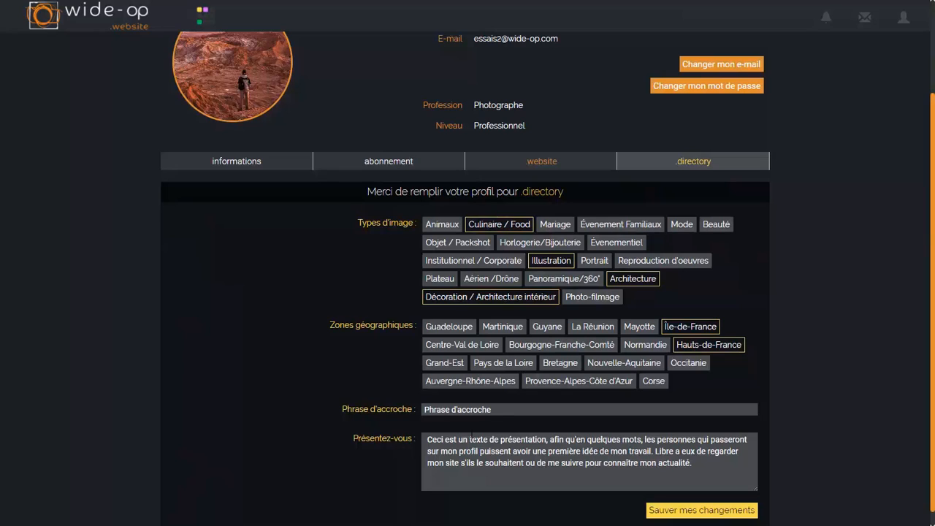
Check the .website profile settings, then return to the .directory profile and save its changes.
{"action": "left_click", "coordinate": [507, 162]}
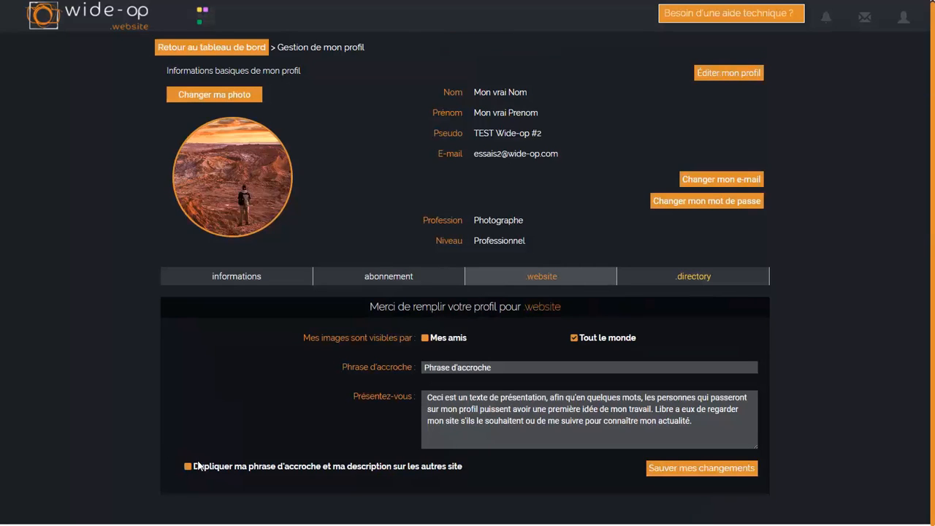
{"action": "left_click", "coordinate": [685, 276]}
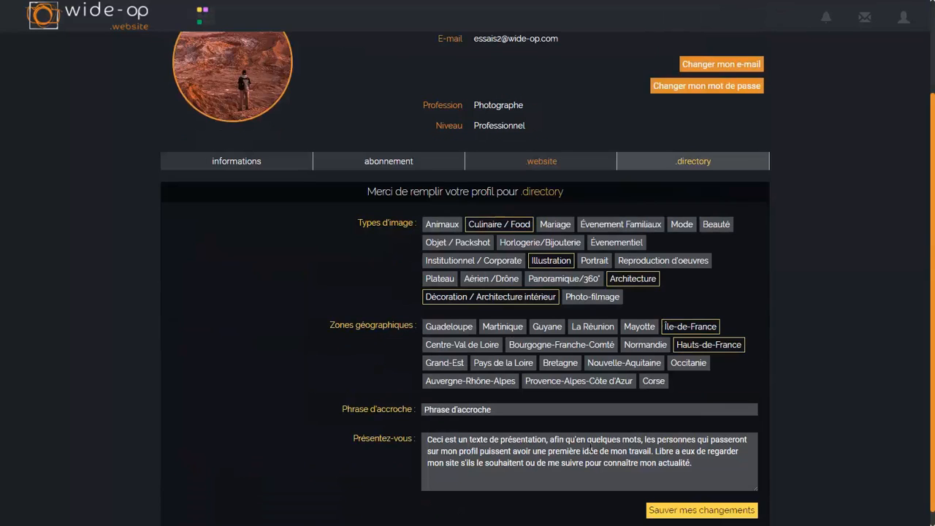
{"action": "left_click", "coordinate": [710, 510]}
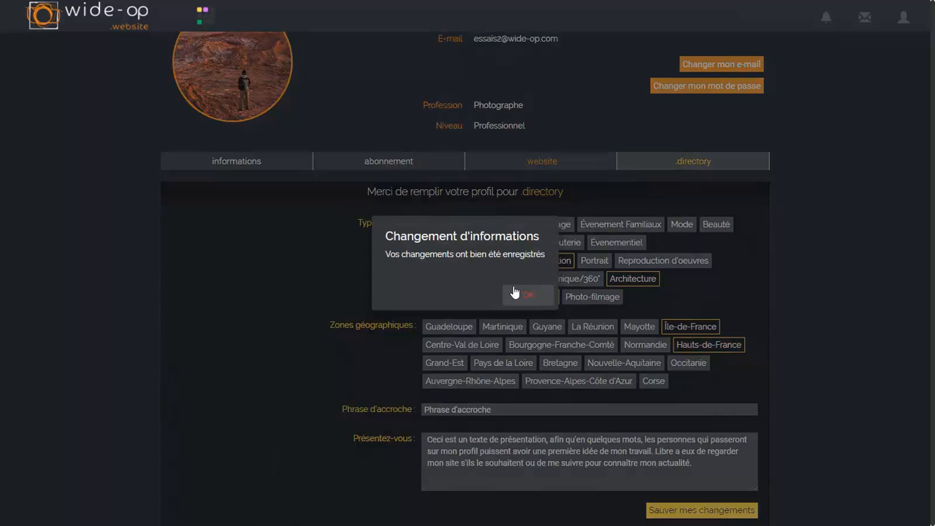
{"action": "left_click", "coordinate": [519, 293]}
Go back to the dashboard and open the Ville gallery in the image manager.
{"action": "scroll", "coordinate": [380, 93], "scroll_direction": "up", "scroll_amount": 3}
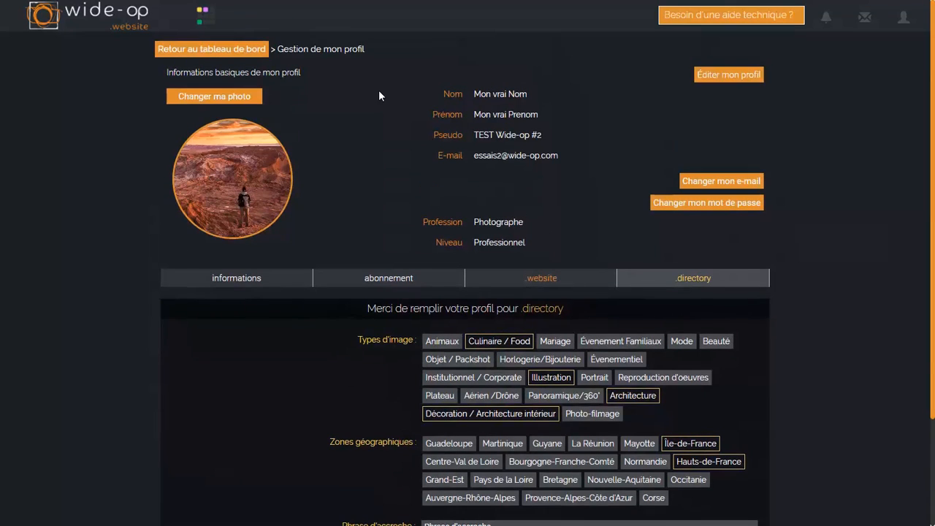
{"action": "left_click", "coordinate": [237, 50]}
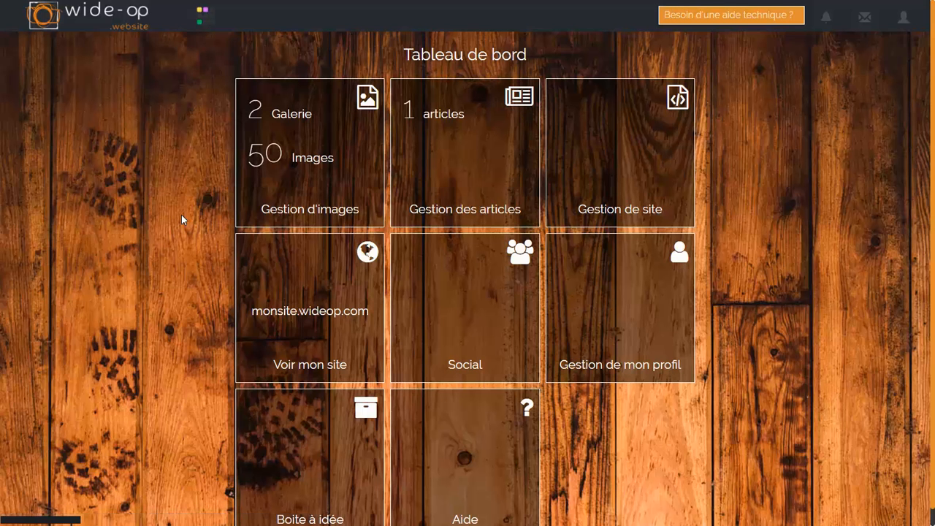
{"action": "left_click", "coordinate": [317, 162]}
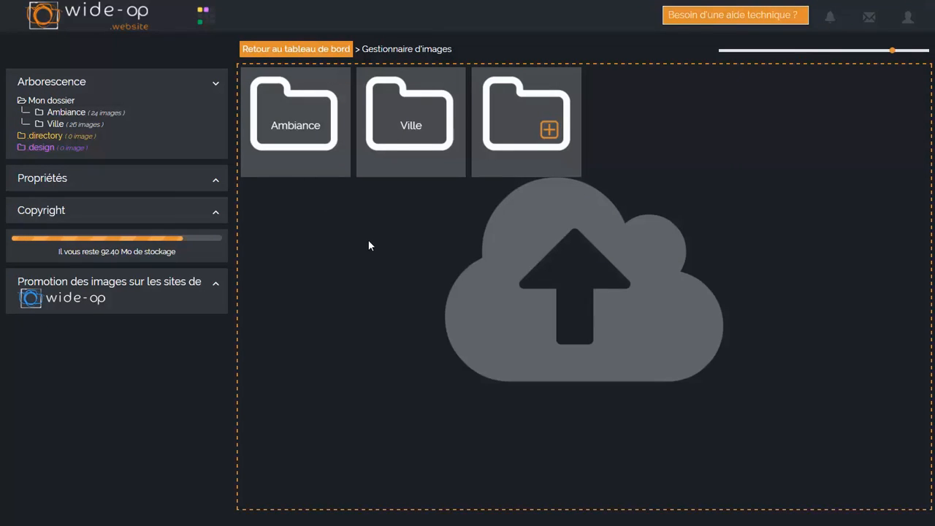
{"action": "left_click", "coordinate": [413, 126]}
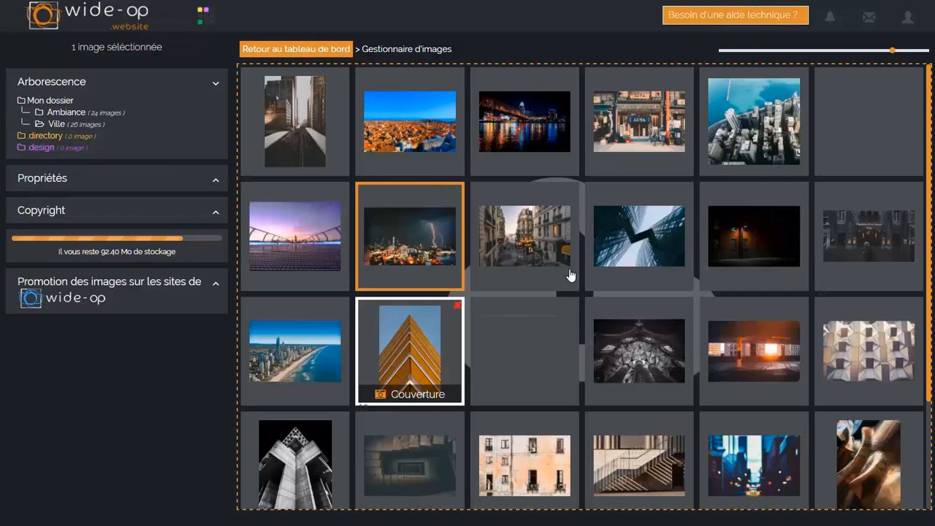
Publish the purple-sky promenade, blue-window facade, white sculpted facade, peach facade and exterior staircase images to .directory, categorized as Architecture.
{"action": "left_click", "coordinate": [278, 252]}
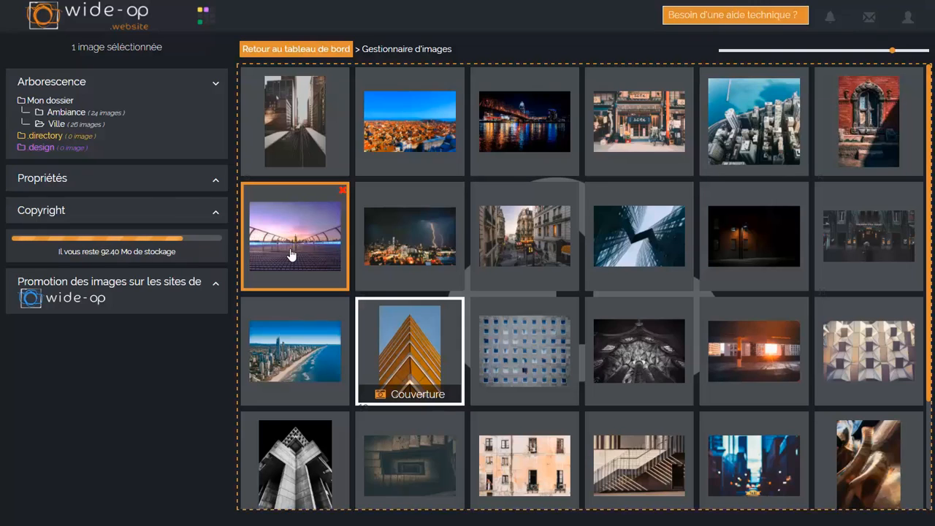
{"action": "left_click", "coordinate": [860, 366], "text": "ctrl"}
{"action": "left_click", "coordinate": [527, 470], "text": "ctrl"}
{"action": "left_click", "coordinate": [646, 475], "text": "ctrl"}
{"action": "left_click", "coordinate": [503, 360], "text": "ctrl"}
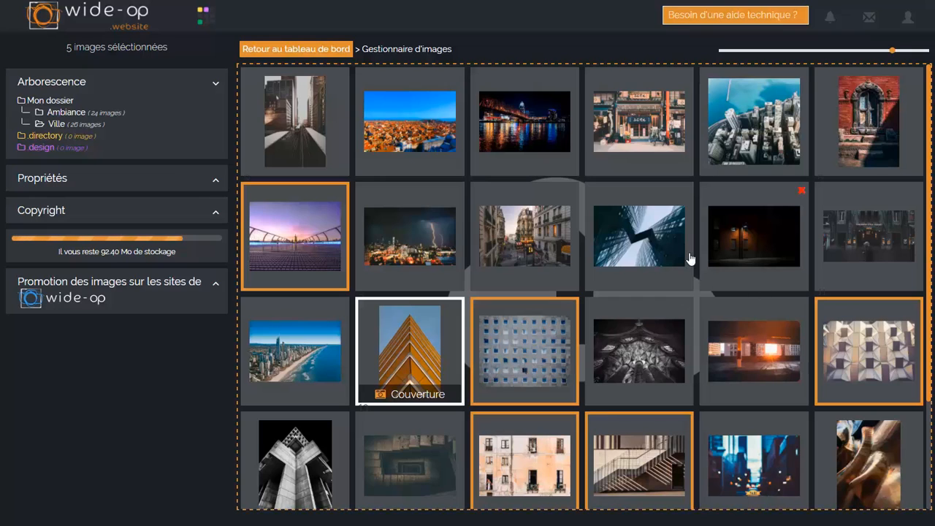
{"action": "left_click", "coordinate": [197, 296]}
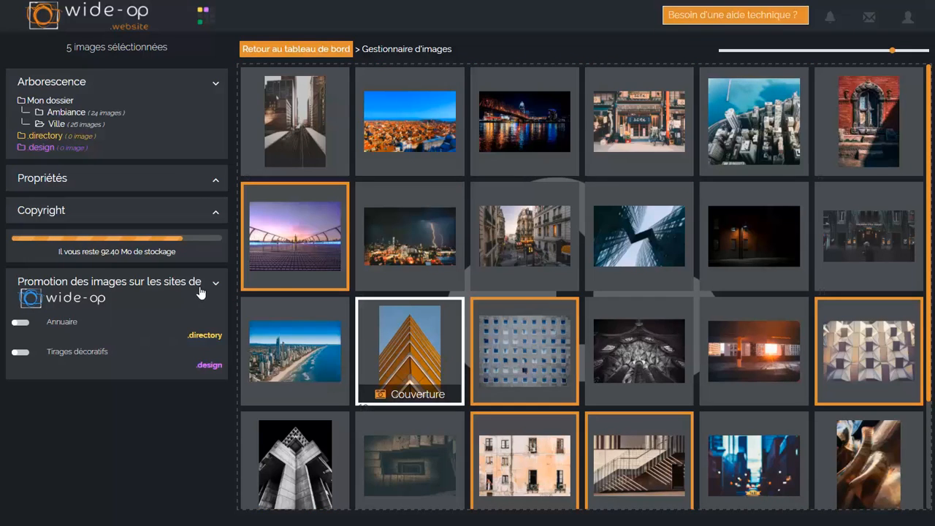
{"action": "left_click", "coordinate": [23, 325]}
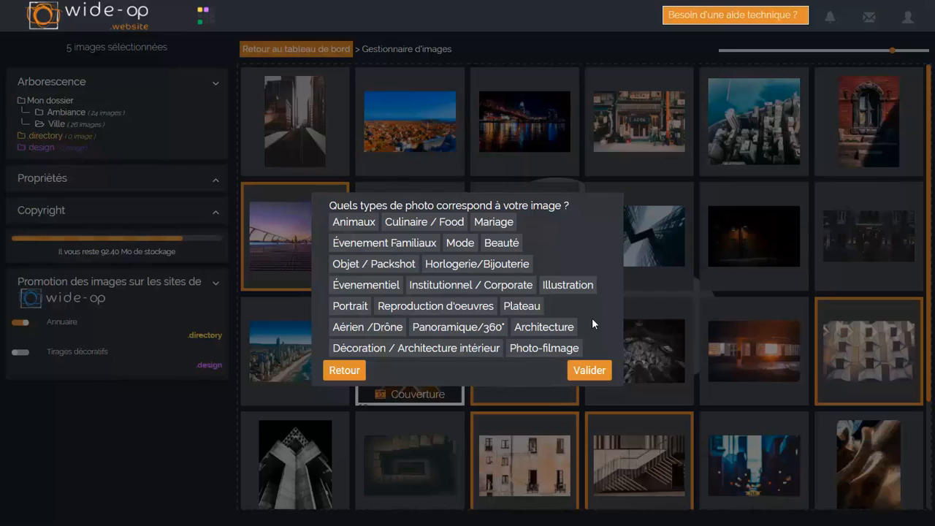
{"action": "left_click", "coordinate": [557, 331]}
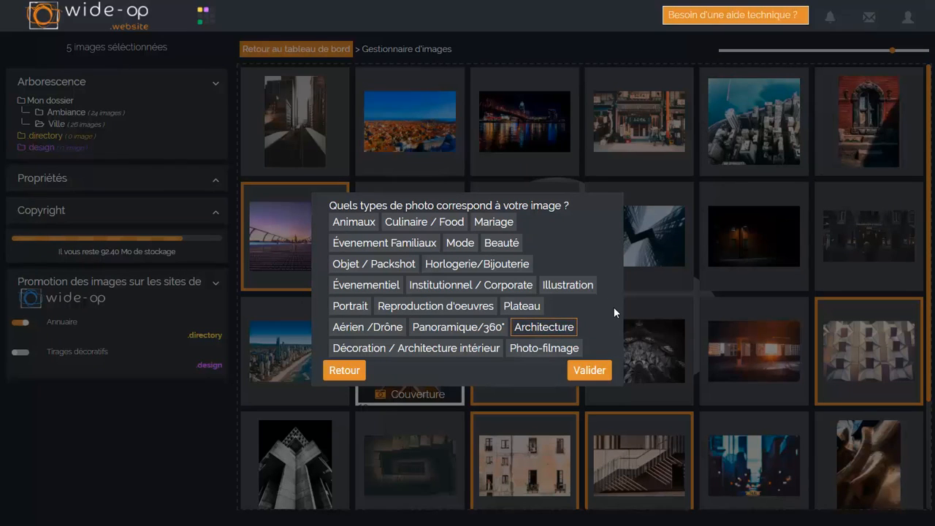
{"action": "left_click", "coordinate": [598, 374]}
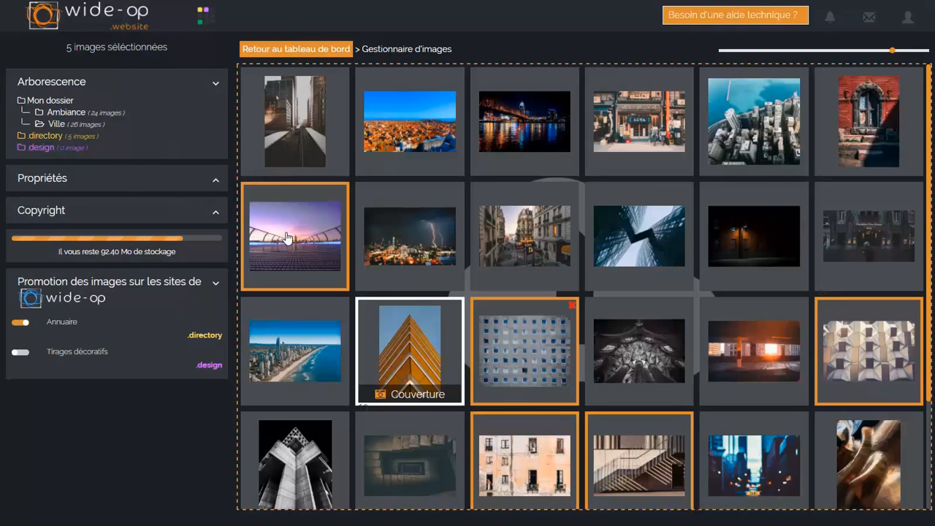
In the Ambiance gallery, publish the image of the berry pies to .directory with the type Culinaire / Food.
{"action": "left_click", "coordinate": [64, 112]}
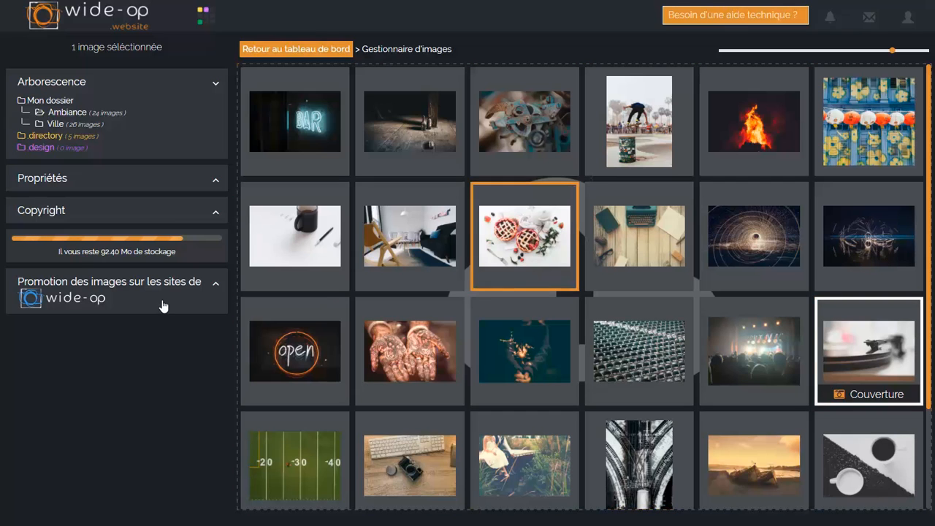
{"action": "left_click", "coordinate": [168, 300]}
{"action": "left_click", "coordinate": [22, 322]}
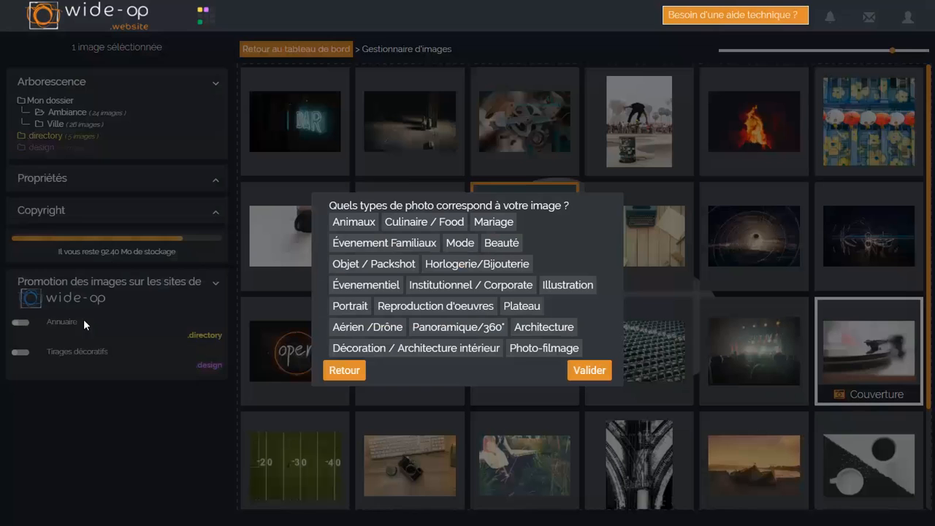
{"action": "left_click", "coordinate": [435, 224]}
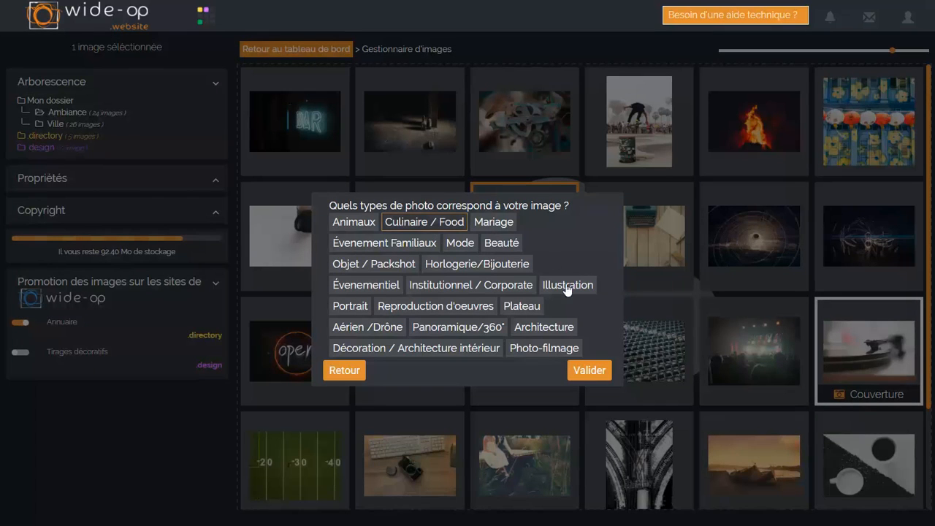
{"action": "left_click", "coordinate": [590, 371]}
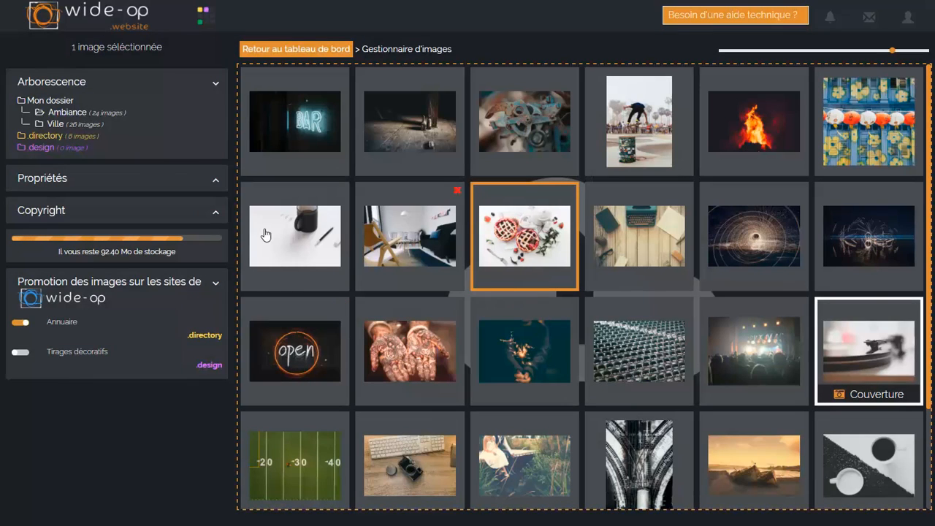
Publish the coffee mug, chair interior and turntable cover images to .directory with the type Illustration.
{"action": "left_click", "coordinate": [348, 266]}
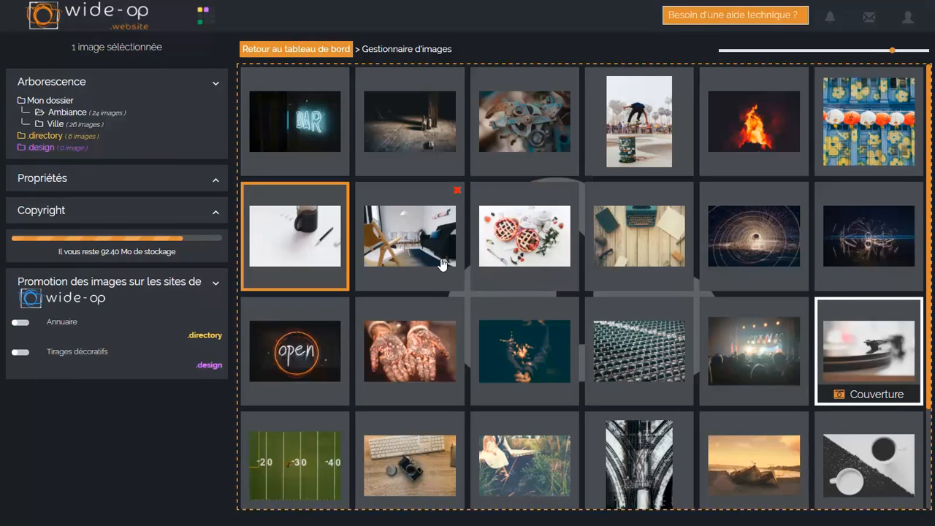
{"action": "left_click", "coordinate": [445, 265], "text": "ctrl"}
{"action": "left_click", "coordinate": [880, 373], "text": "ctrl"}
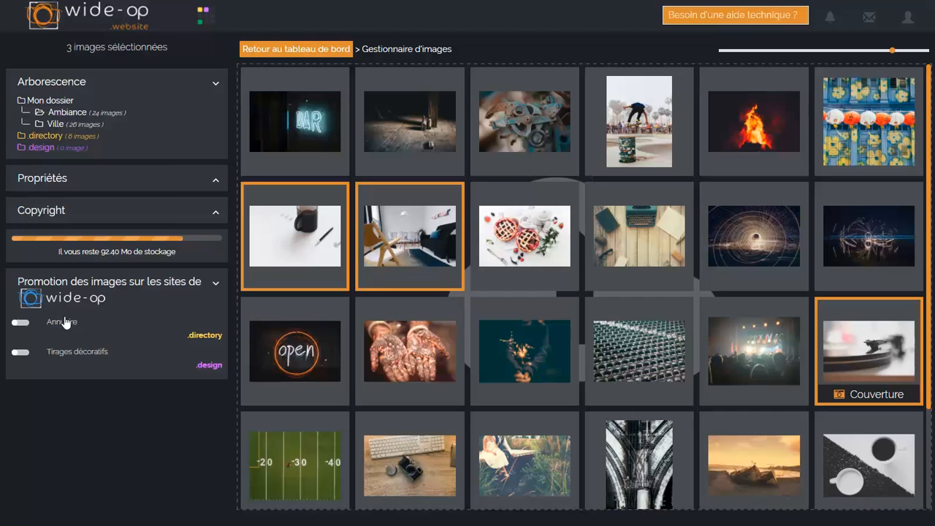
{"action": "left_click", "coordinate": [25, 325]}
{"action": "left_click", "coordinate": [579, 293]}
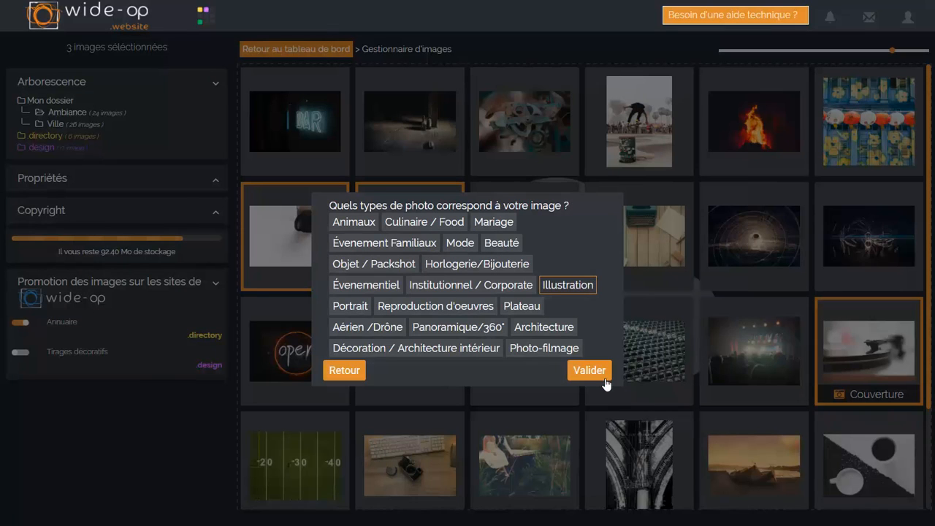
{"action": "left_click", "coordinate": [599, 372]}
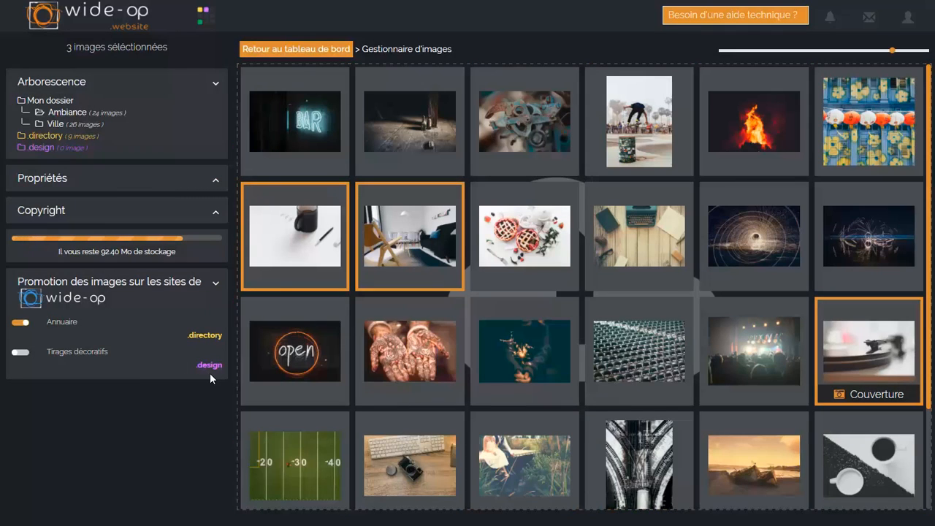
Review the images published in the .directory folder, and open the artist search on the wide-op.directory site.
{"action": "left_click", "coordinate": [62, 137]}
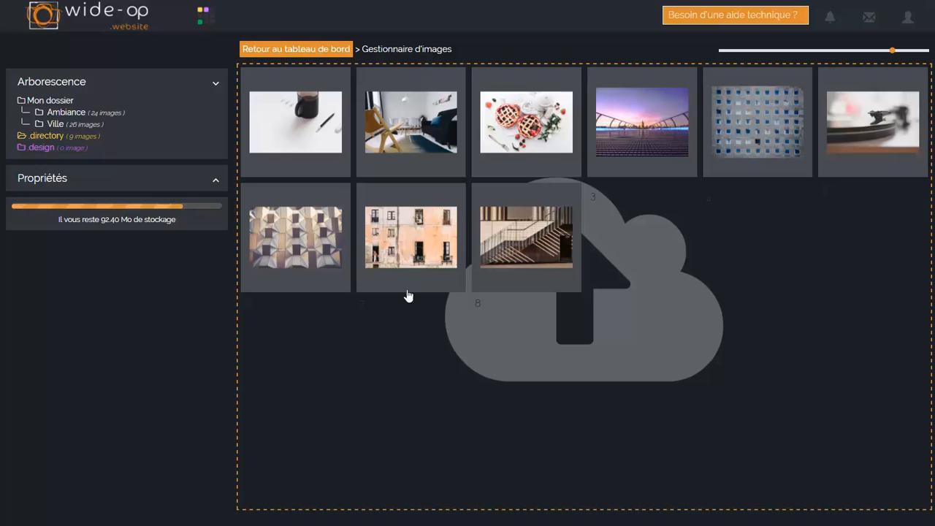
{"action": "left_click", "coordinate": [431, 93]}
{"action": "mouse_move", "coordinate": [458, 78]}
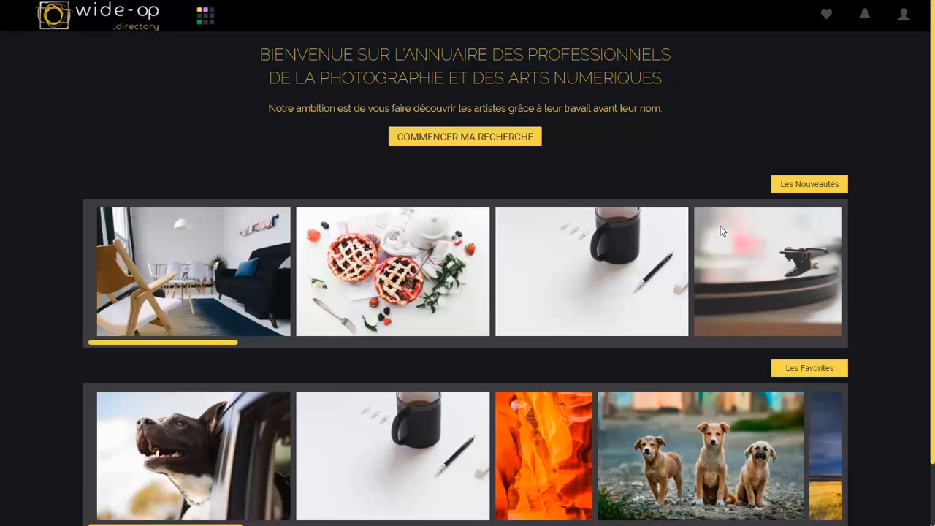
{"action": "left_click", "coordinate": [451, 142]}
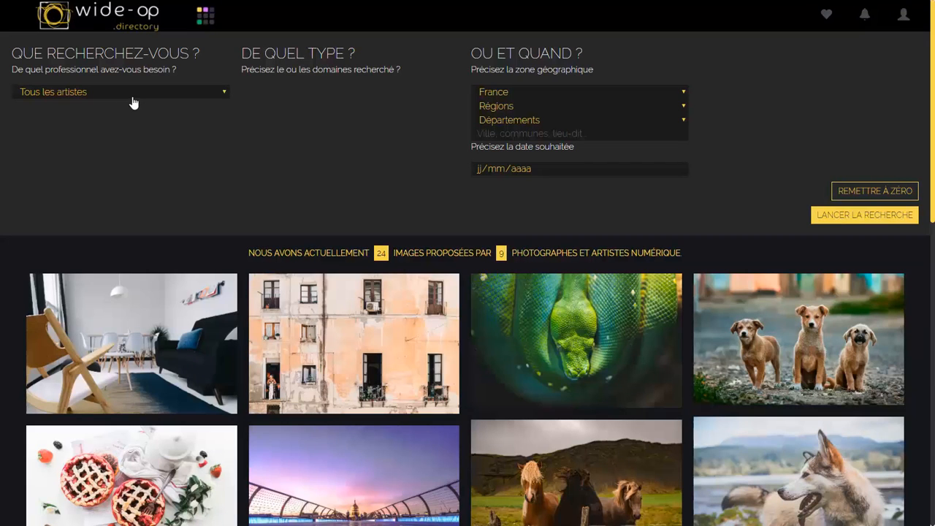
Search the directory for images by a Photographe in the Architecture field, limited to the Hauts-de-France region.
{"action": "left_click", "coordinate": [131, 94]}
{"action": "left_click", "coordinate": [130, 115]}
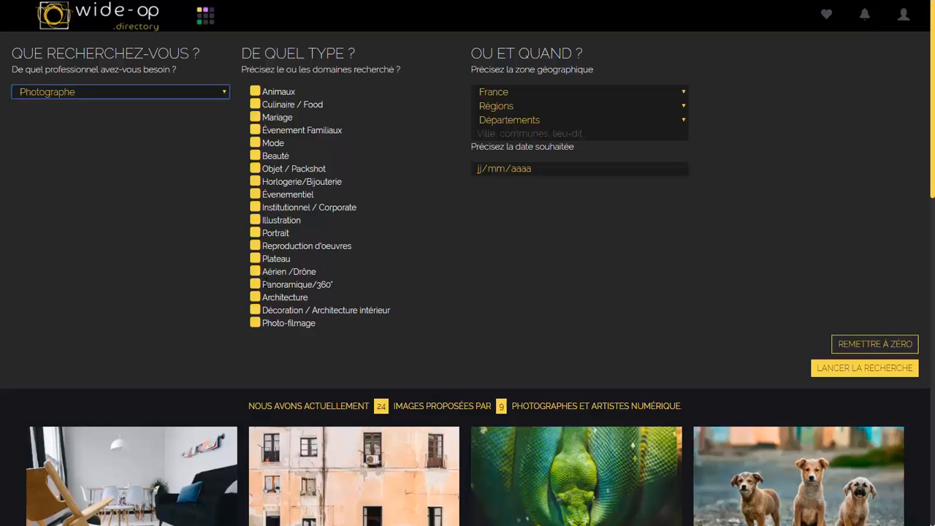
{"action": "left_click", "coordinate": [255, 296]}
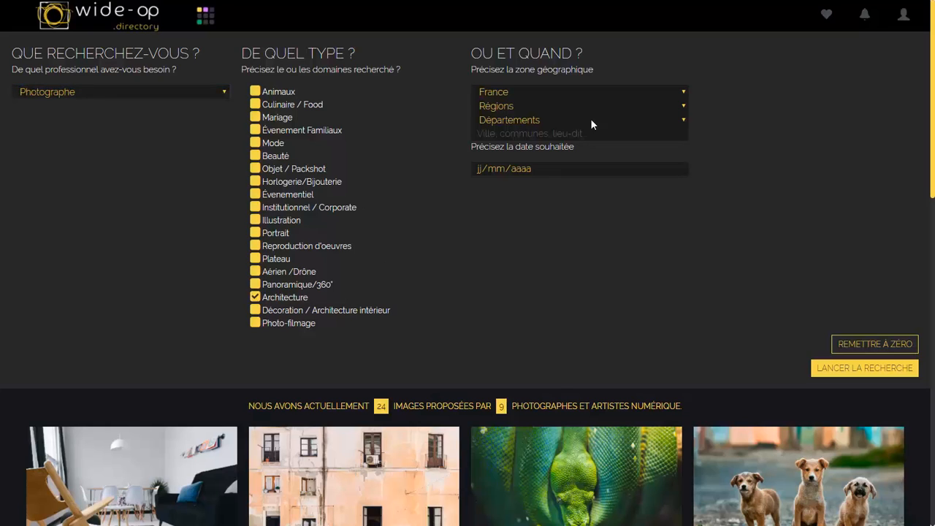
{"action": "left_click", "coordinate": [553, 107]}
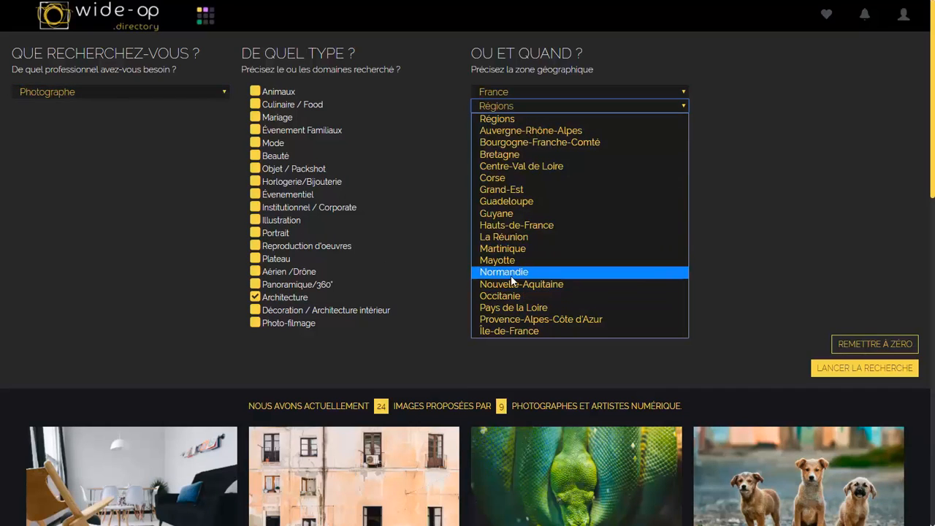
{"action": "left_click", "coordinate": [525, 227]}
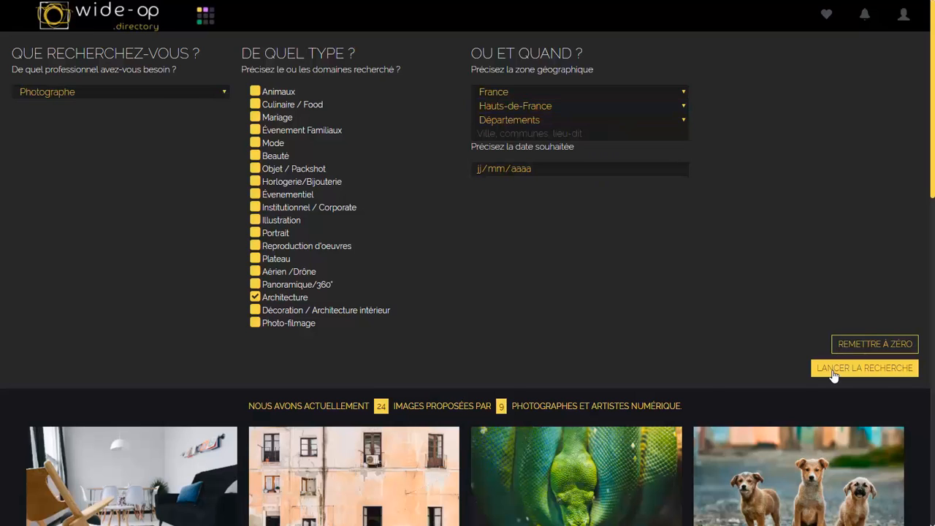
{"action": "left_click", "coordinate": [833, 369]}
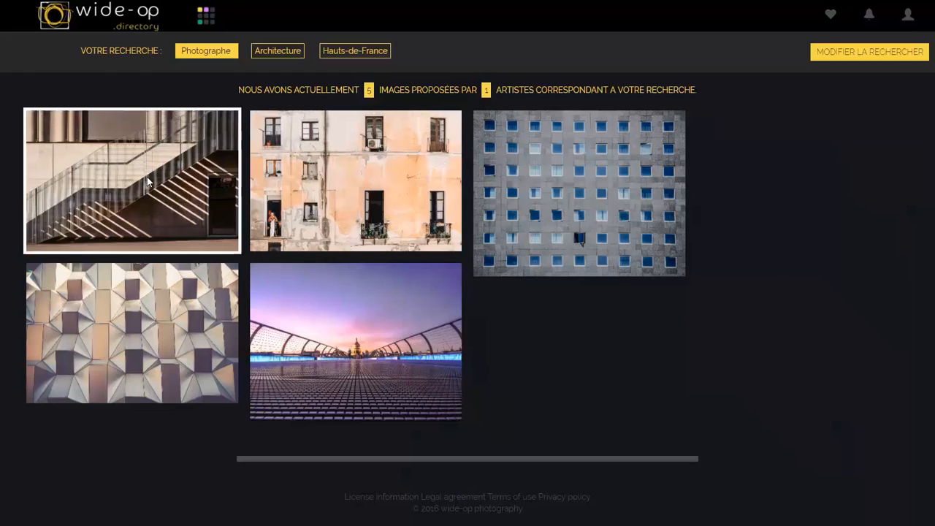
Mark the exterior staircase, peach facade and purple-sky promenade images as favorites in the search results.
{"action": "mouse_move", "coordinate": [170, 192]}
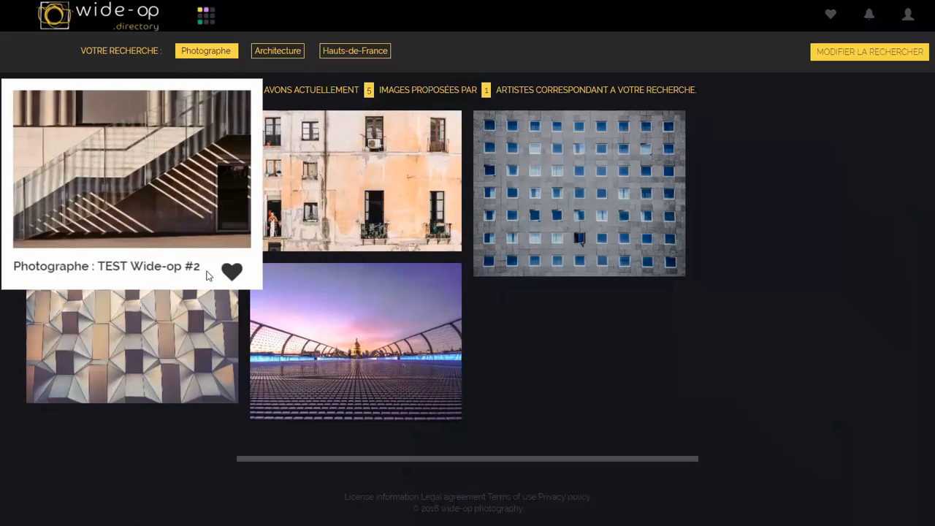
{"action": "left_click", "coordinate": [231, 272]}
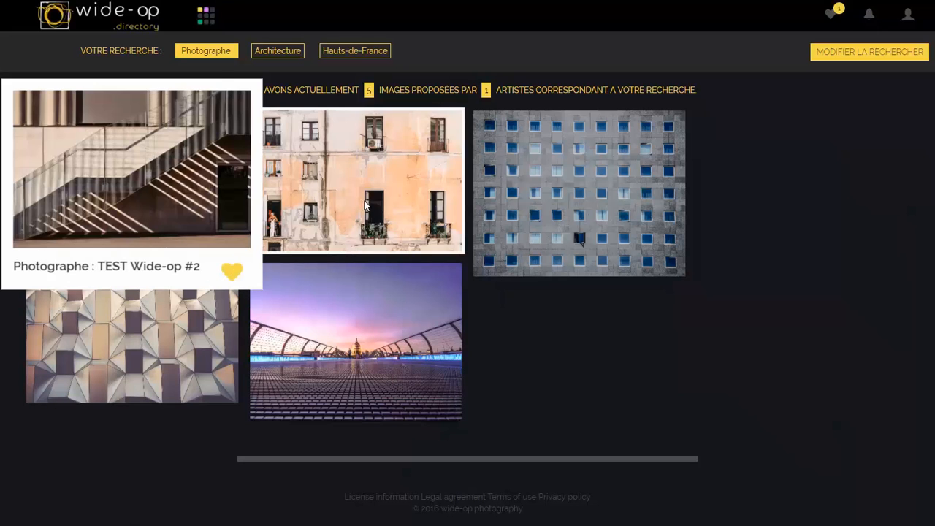
{"action": "mouse_move", "coordinate": [380, 213]}
{"action": "left_click", "coordinate": [451, 272]}
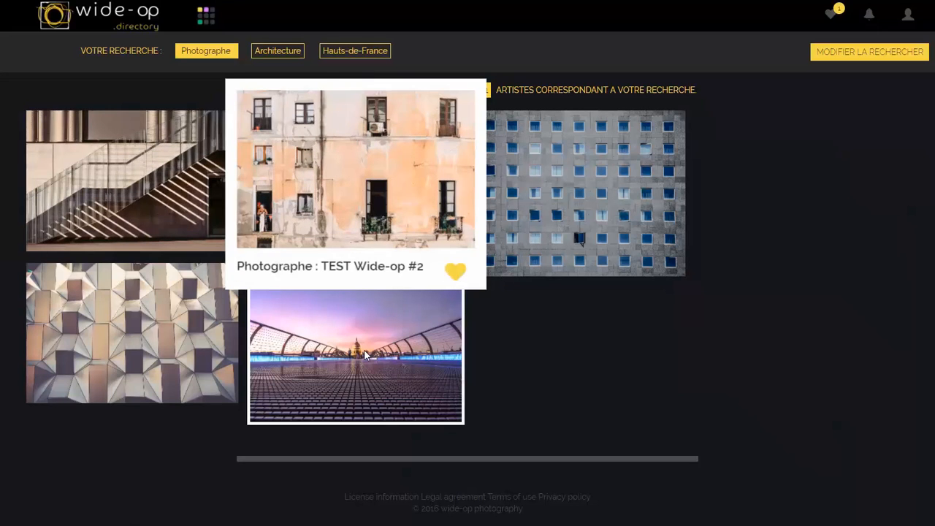
{"action": "mouse_move", "coordinate": [433, 353]}
{"action": "left_click", "coordinate": [457, 443]}
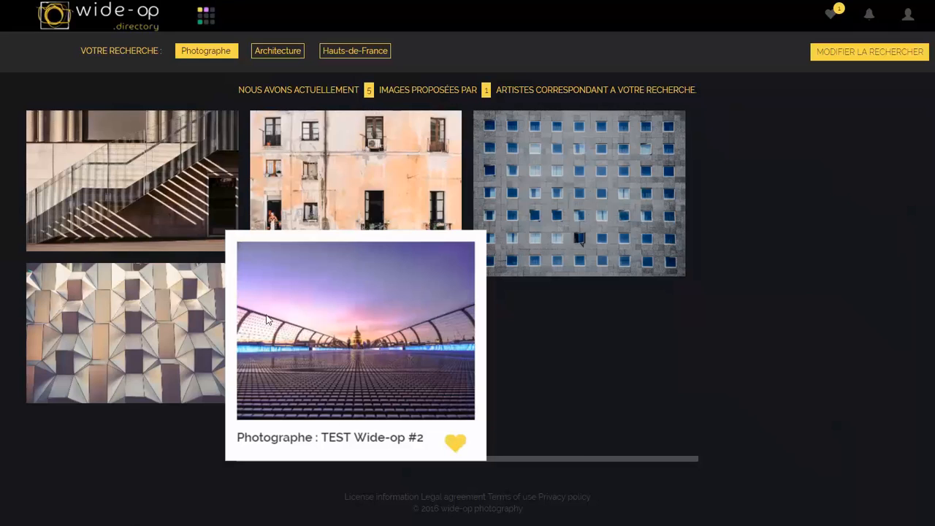
Show the liked images and open the message form for contacting their photographer.
{"action": "left_click", "coordinate": [832, 13]}
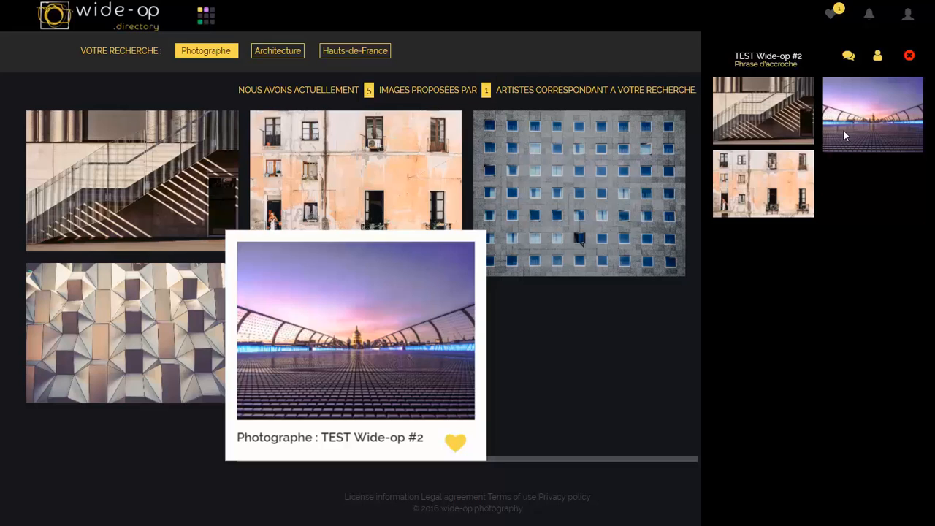
{"action": "left_click", "coordinate": [846, 59]}
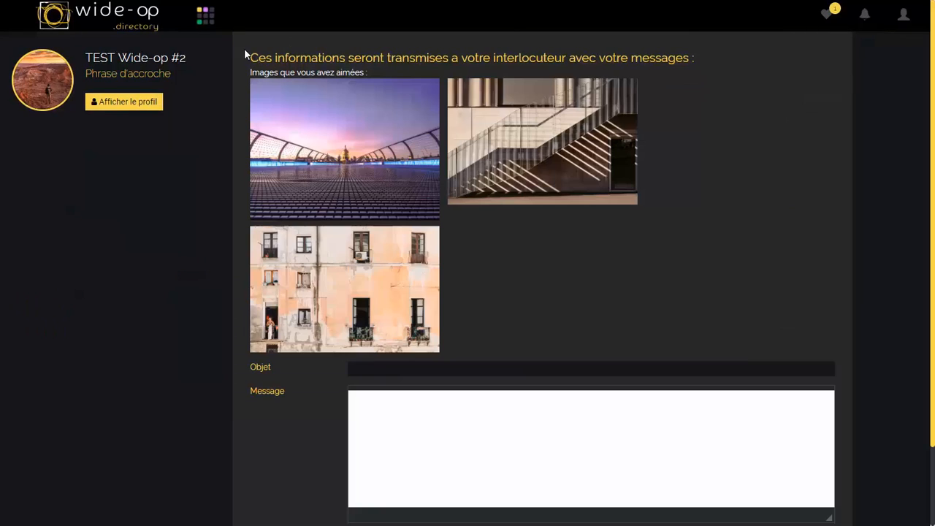